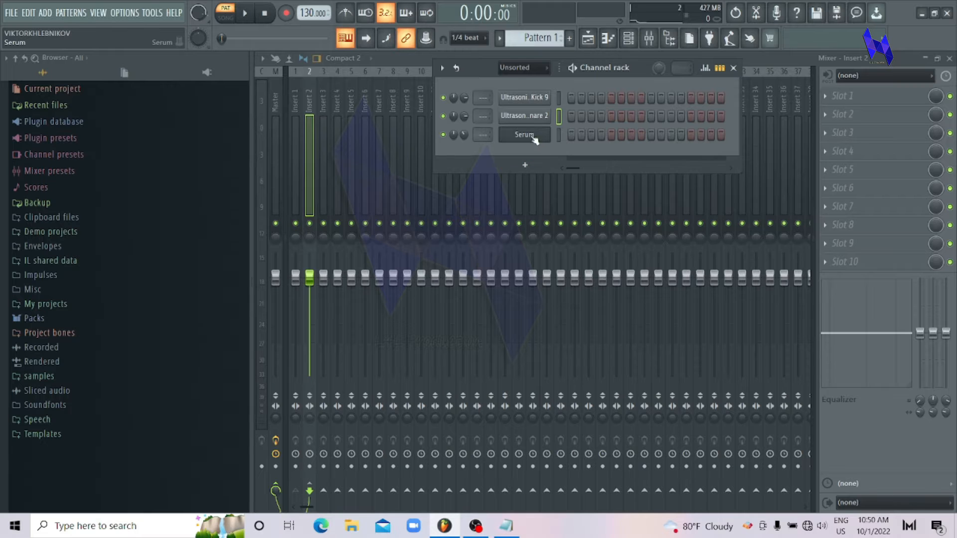
# Enter a one-bar chord of C5, A4 and E4 at the start of the Serum channel's piano roll
pyautogui.click(559, 132)
pyautogui.click(307, 200)
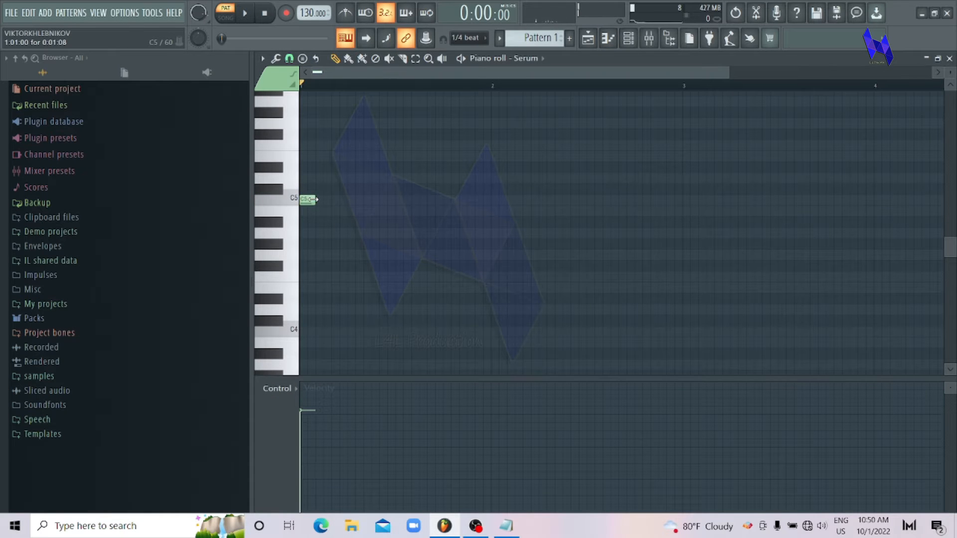
pyautogui.moveTo(316, 200); pyautogui.dragTo(490, 203)
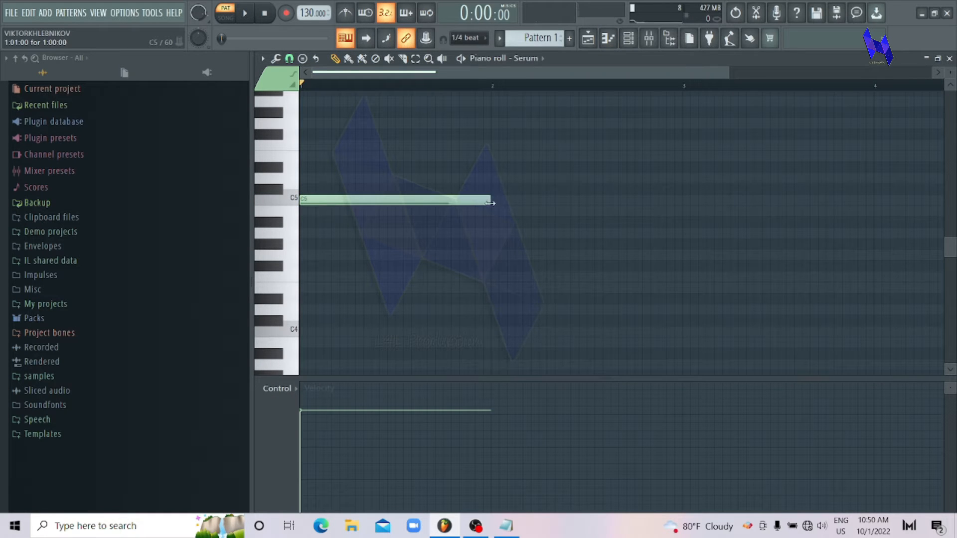
pyautogui.click(304, 232)
pyautogui.moveTo(326, 229); pyautogui.dragTo(323, 230)
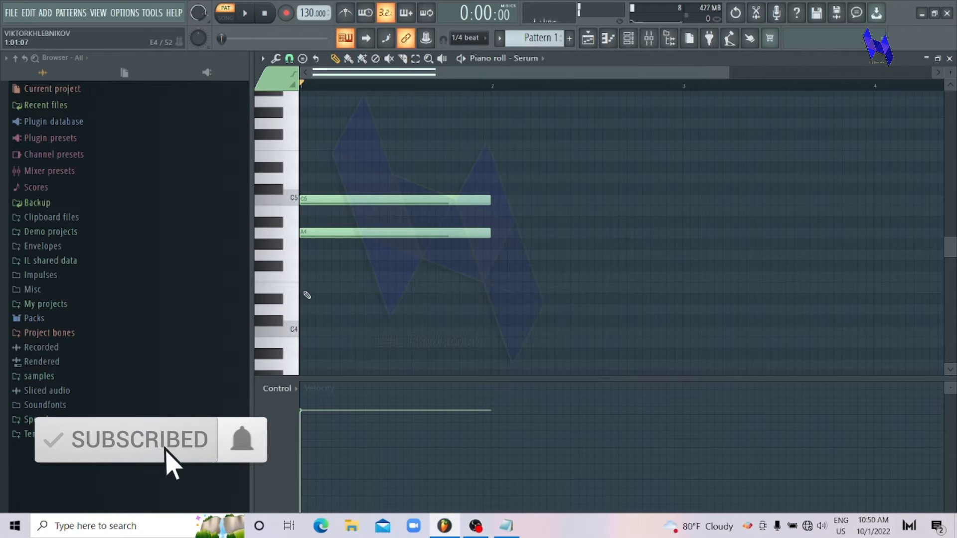
pyautogui.click(305, 287)
# Enter three C5 notes, each two steps long, on steps 1, 7 and 13 in the Kick 9 channel's piano roll
pyautogui.click(629, 38)
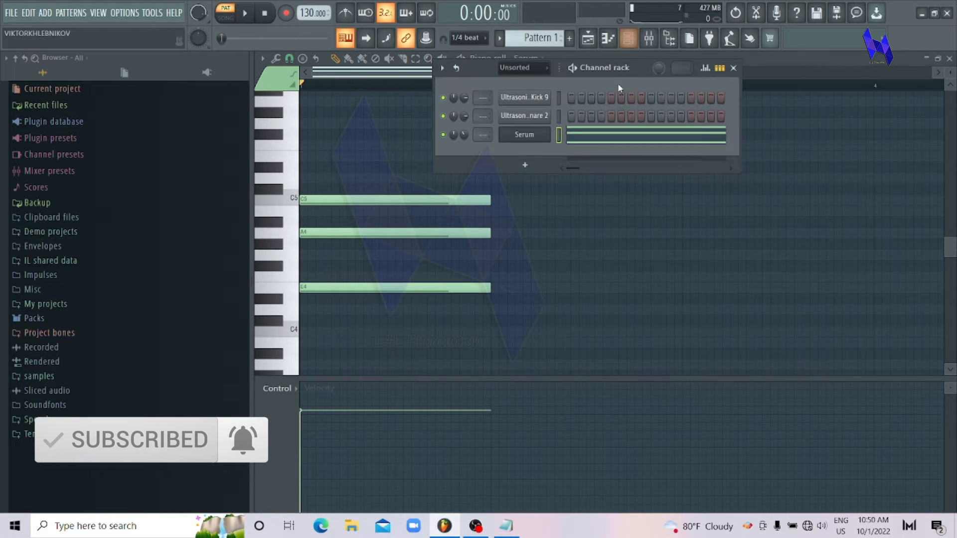
pyautogui.rightClick(533, 102)
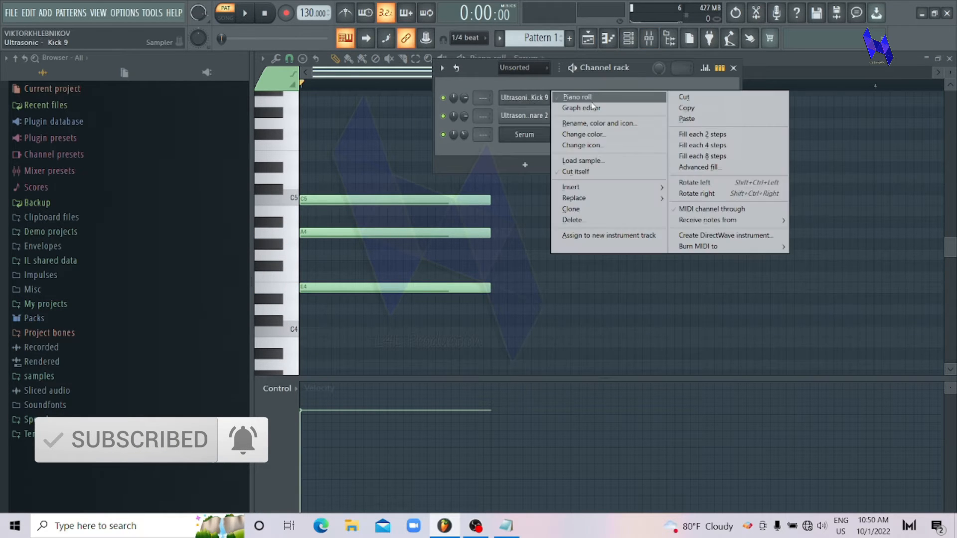
pyautogui.click(573, 96)
pyautogui.click(302, 200)
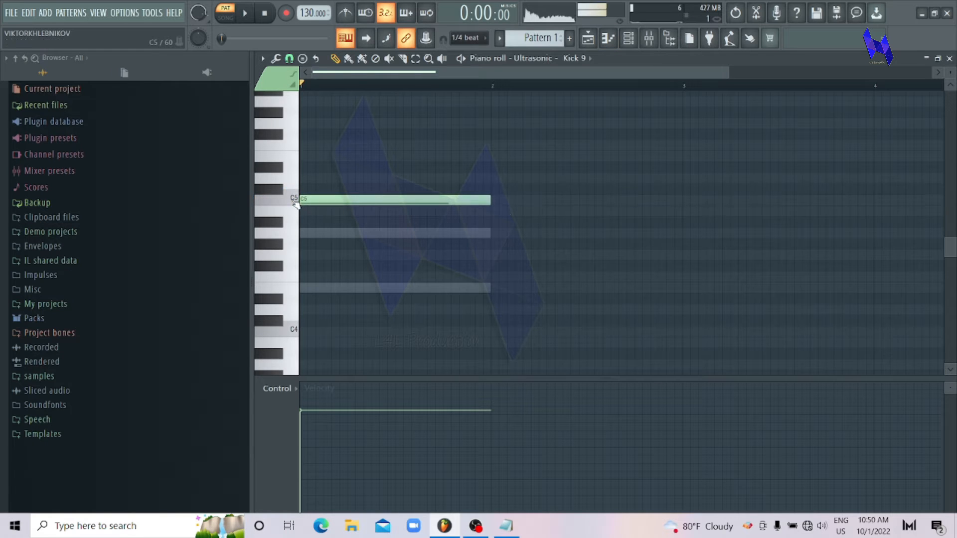
pyautogui.moveTo(489, 200); pyautogui.dragTo(342, 201)
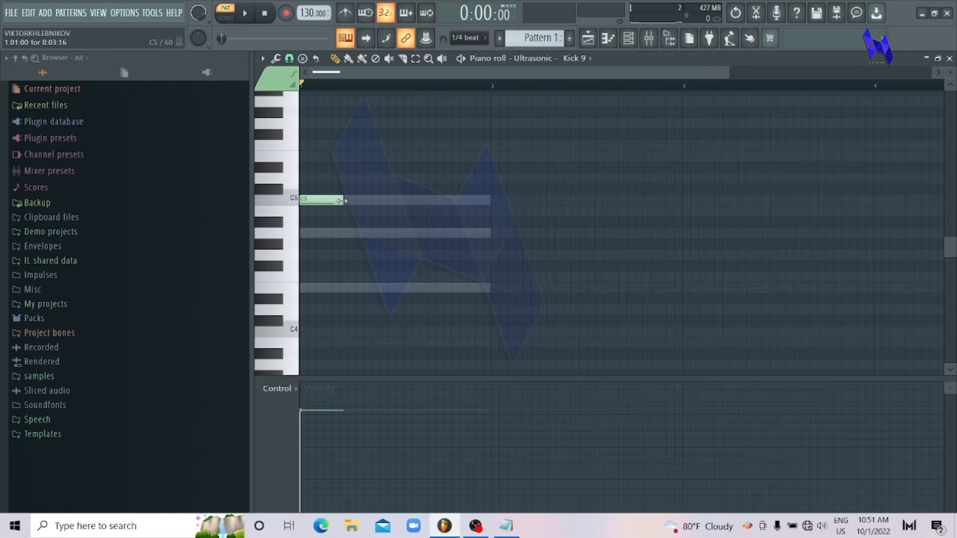
pyautogui.click(380, 201)
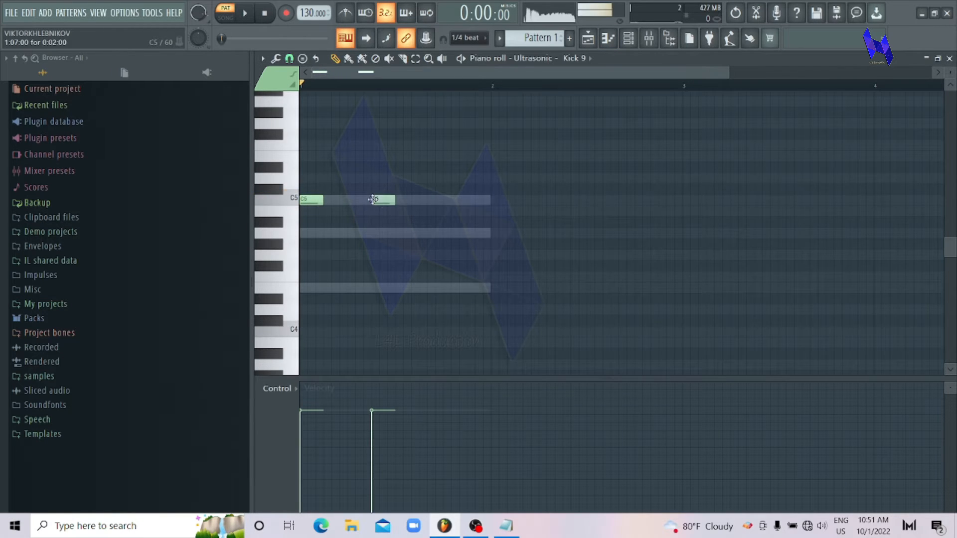
pyautogui.click(449, 200)
# Audition the pattern and route the Kick 9 channel to mixer track 1 and Serum to mixer track 2
pyautogui.press('space')
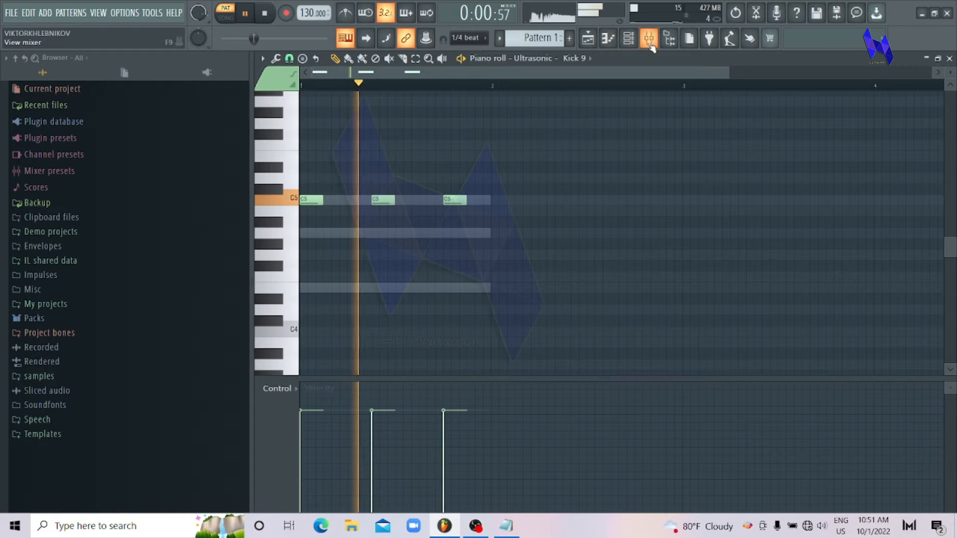
pyautogui.click(629, 40)
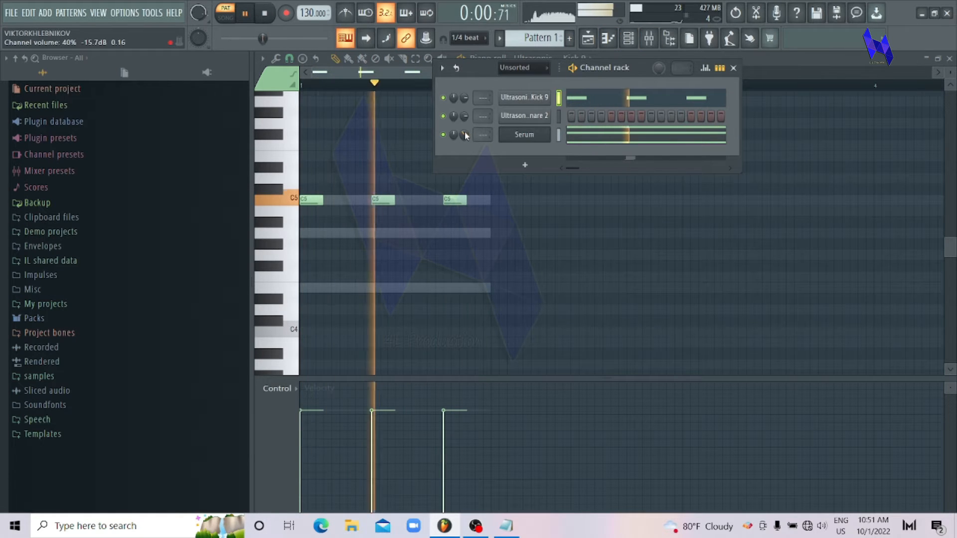
pyautogui.click(268, 14)
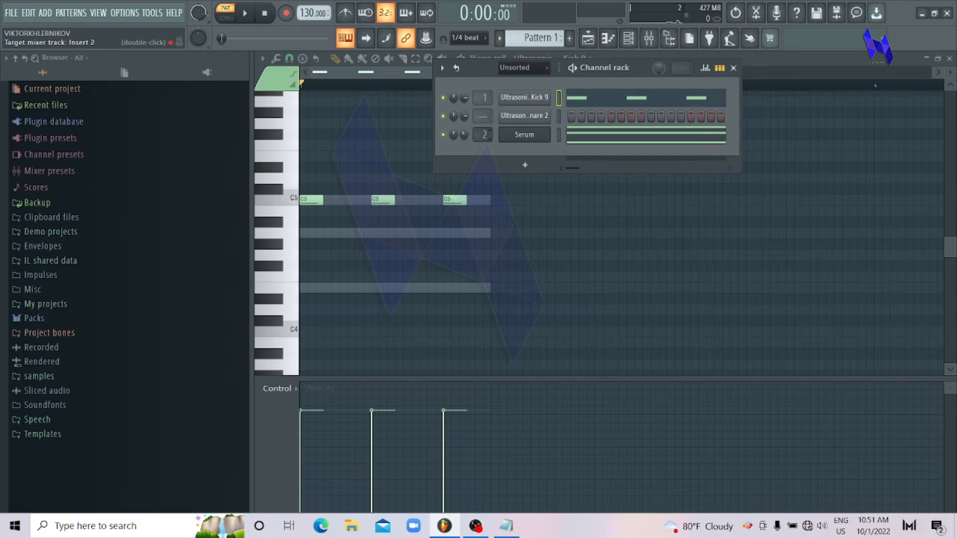
# Rename the mixer track Insert 1 as kick and Insert 2 as serum
pyautogui.click(648, 38)
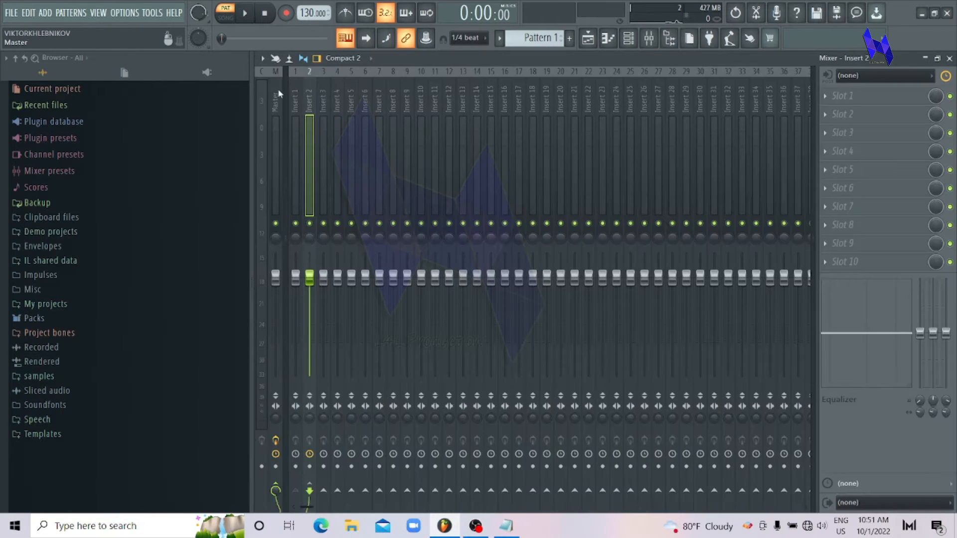
pyautogui.click(296, 103)
pyautogui.rightClick(299, 101)
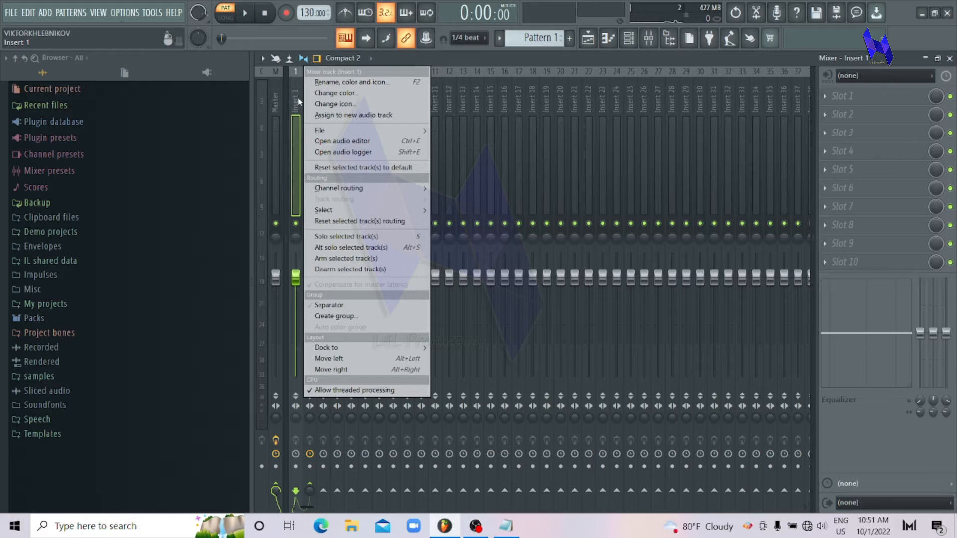
pyautogui.click(329, 82)
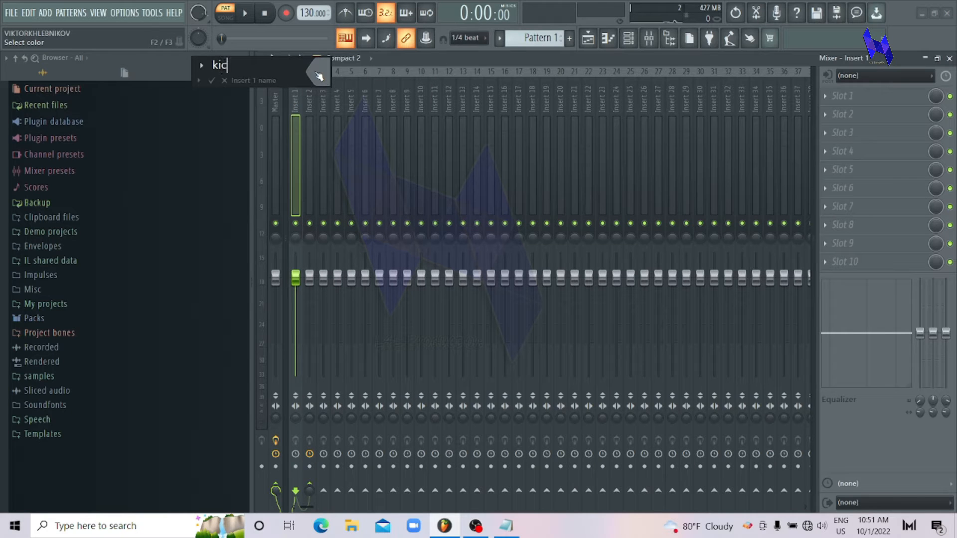
pyautogui.press('Return')
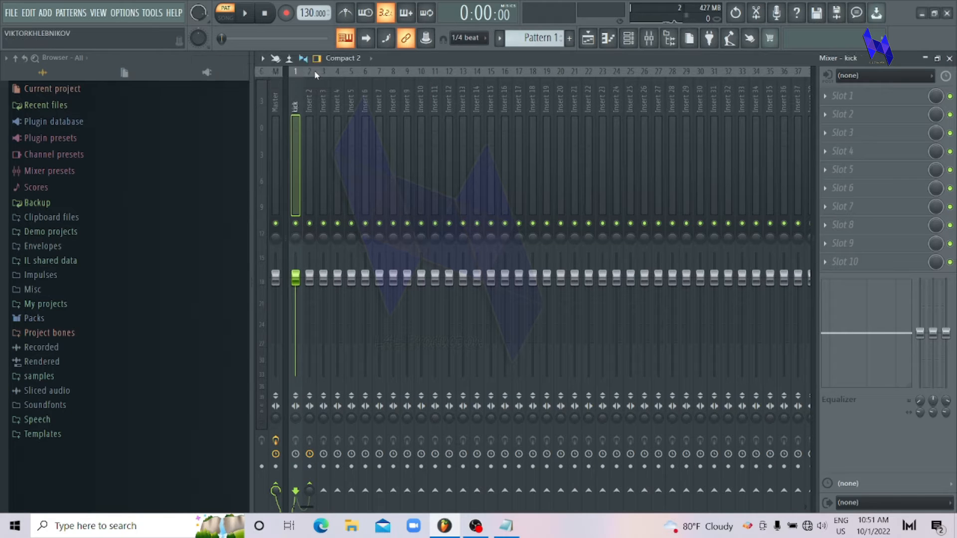
pyautogui.rightClick(312, 116)
pyautogui.click(342, 82)
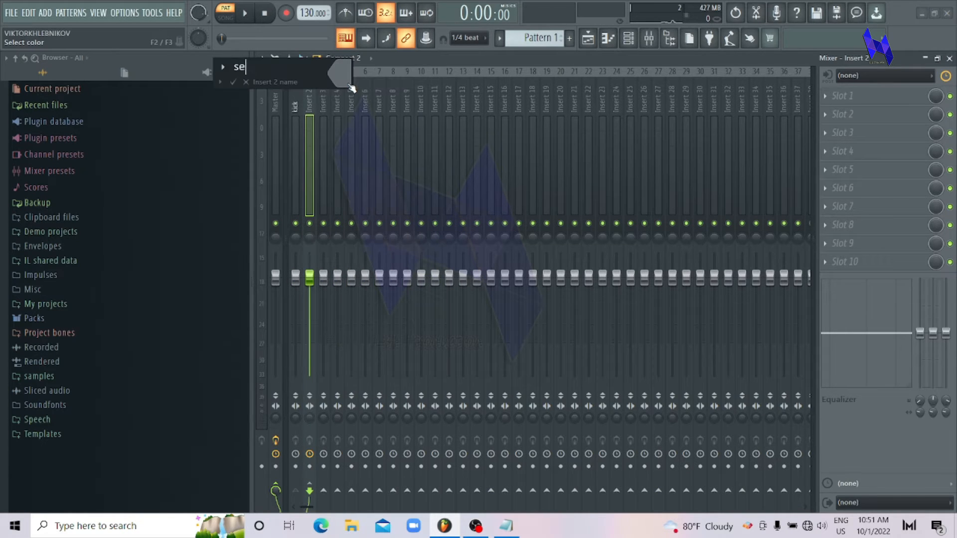
pyautogui.press('Return')
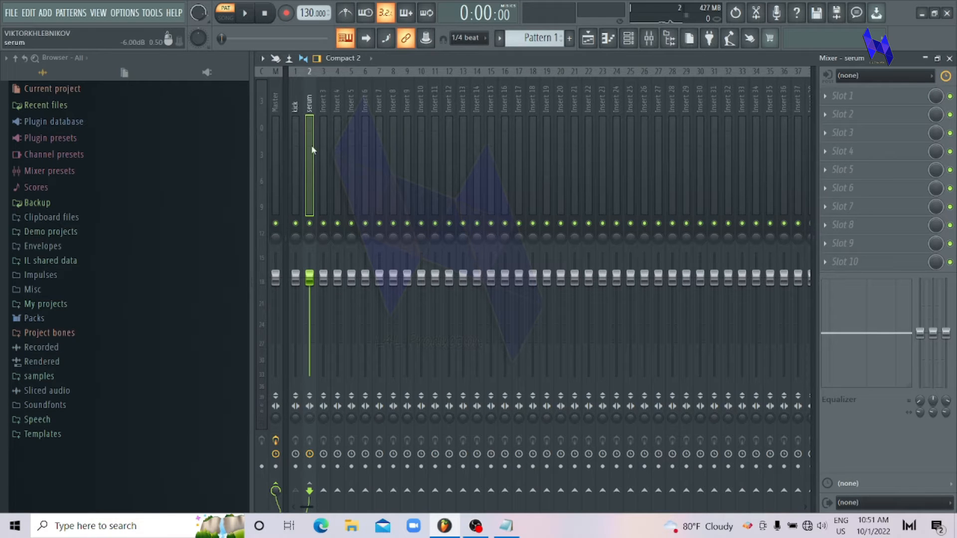
# Load FabFilter Pro-C 2 into the first effect slot of the serum mixer track
pyautogui.click(828, 98)
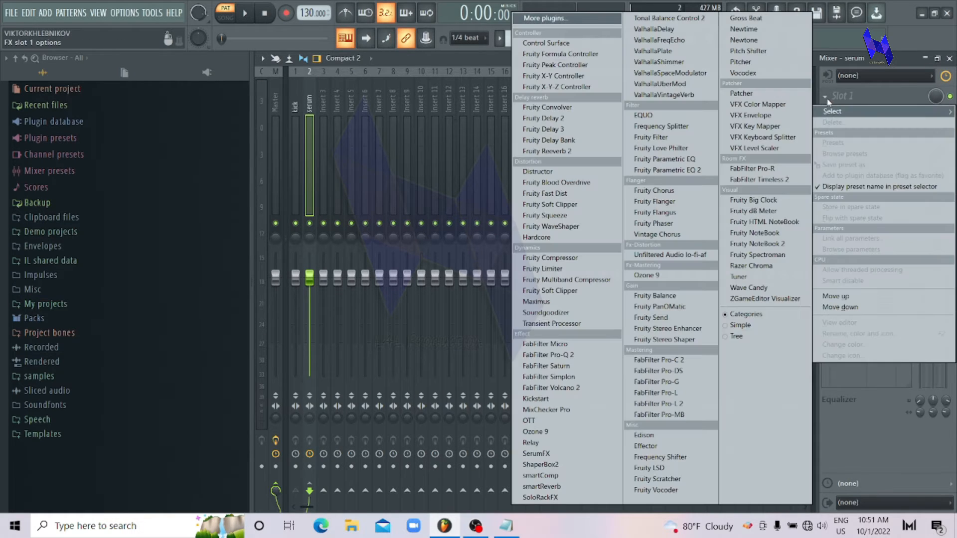
pyautogui.click(703, 366)
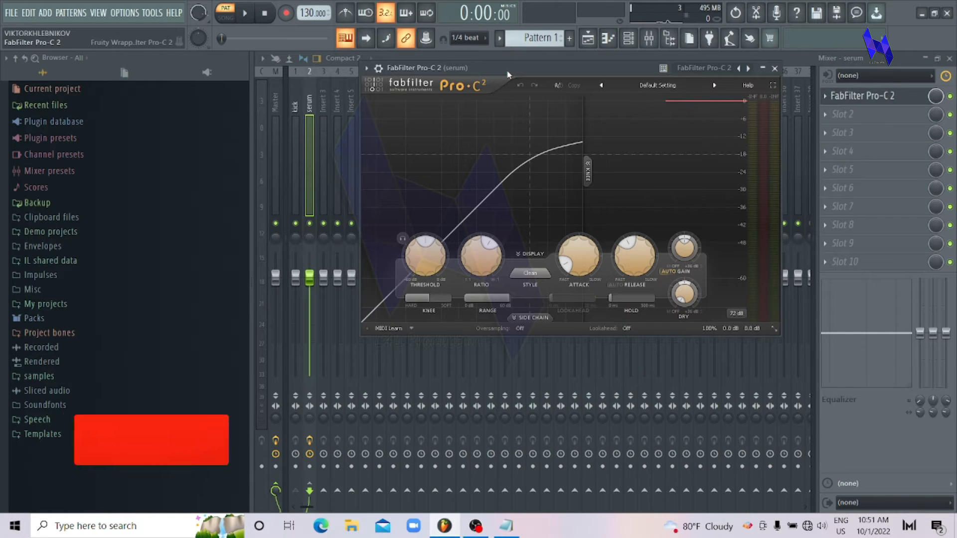
pyautogui.moveTo(507, 71); pyautogui.dragTo(566, 73)
# Sidechain the kick mixer track to the serum track
pyautogui.click(294, 97)
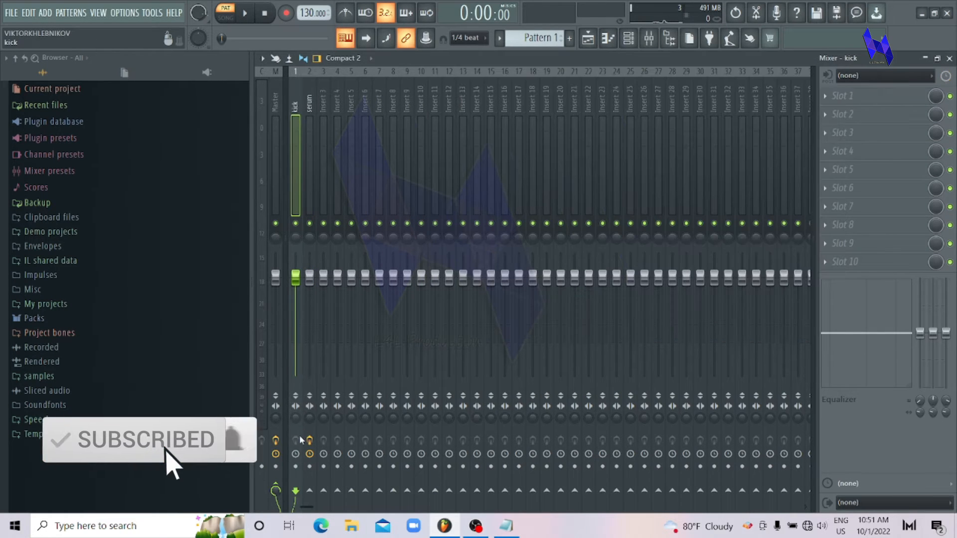
pyautogui.rightClick(311, 492)
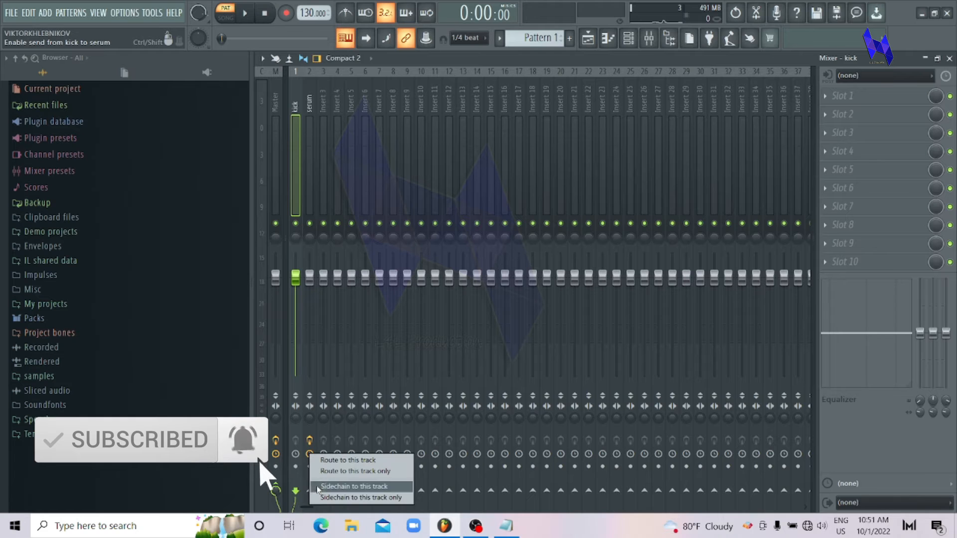
pyautogui.click(349, 490)
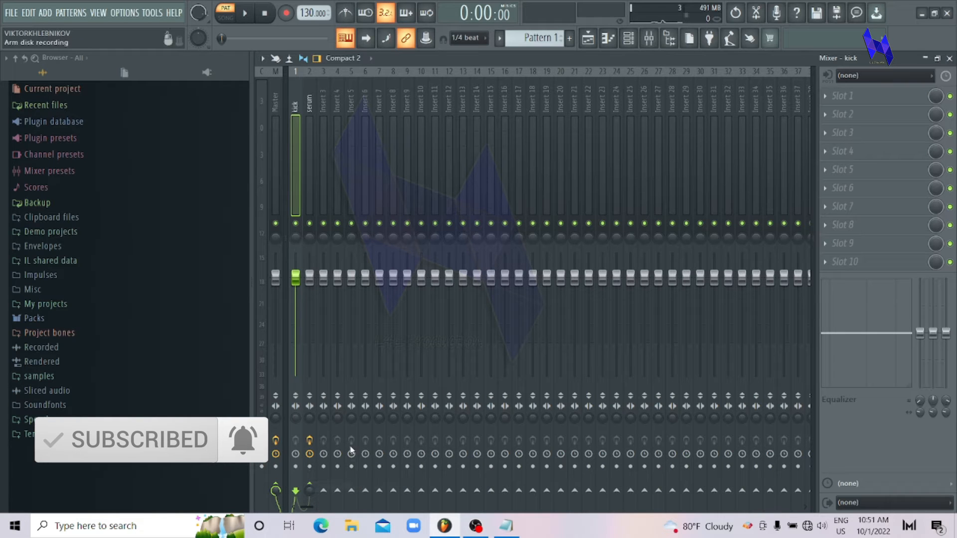
# Assign the kick track as the Stereo Side Chain input in the processing connections of the serum track's Pro-C 2
pyautogui.click(318, 103)
pyautogui.click(314, 102)
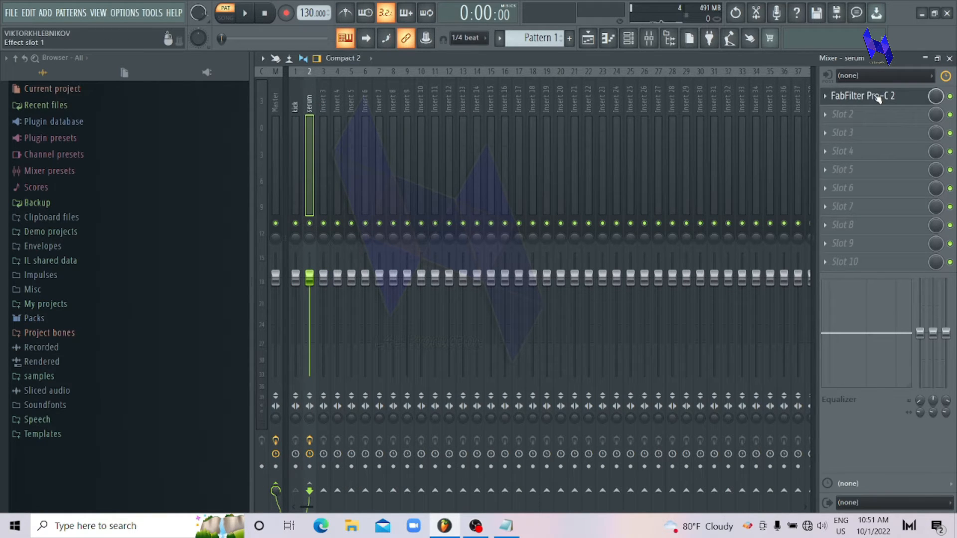
pyautogui.click(897, 99)
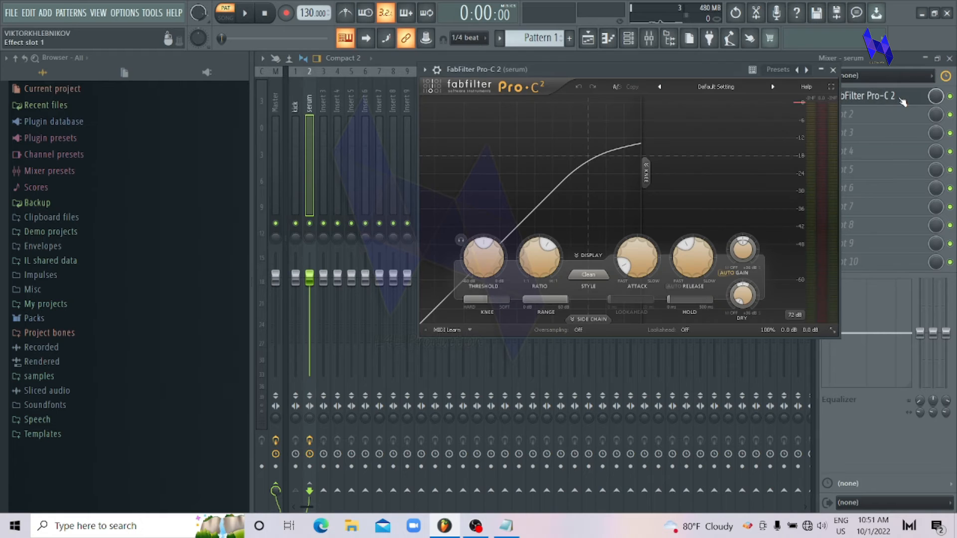
pyautogui.click(439, 71)
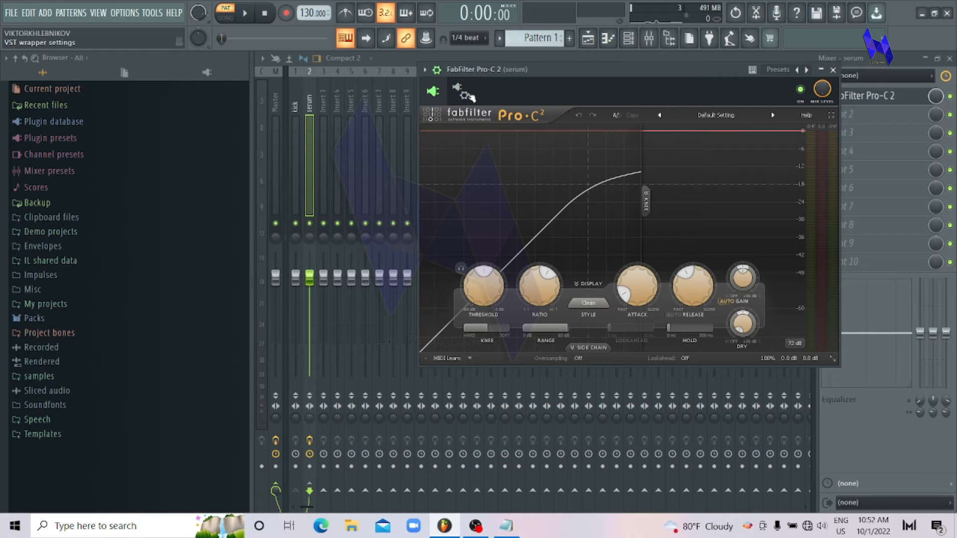
pyautogui.click(462, 94)
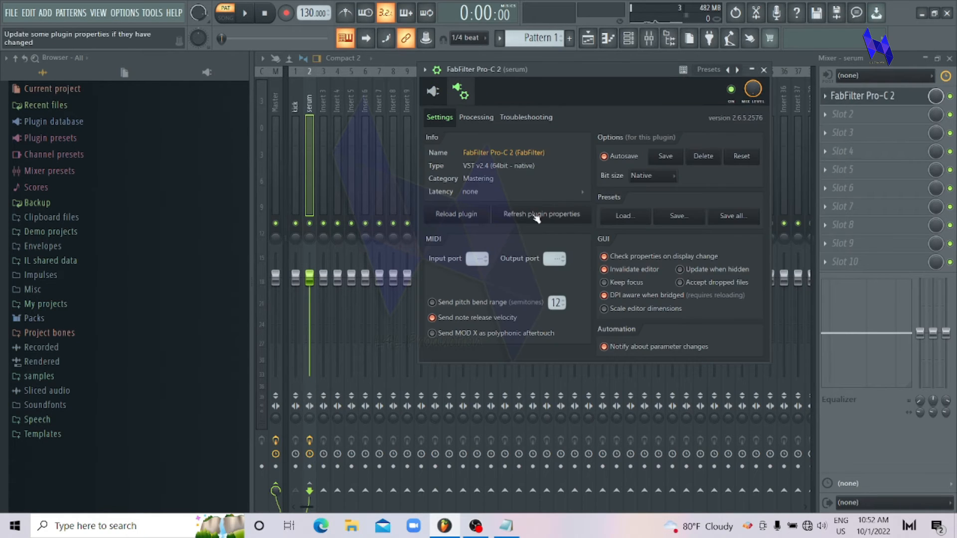
pyautogui.click(483, 118)
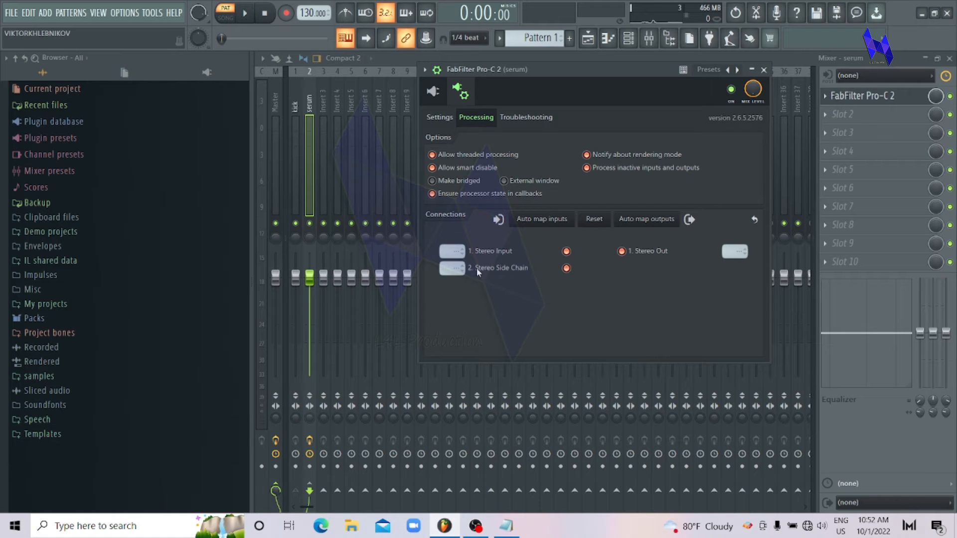
pyautogui.click(452, 269)
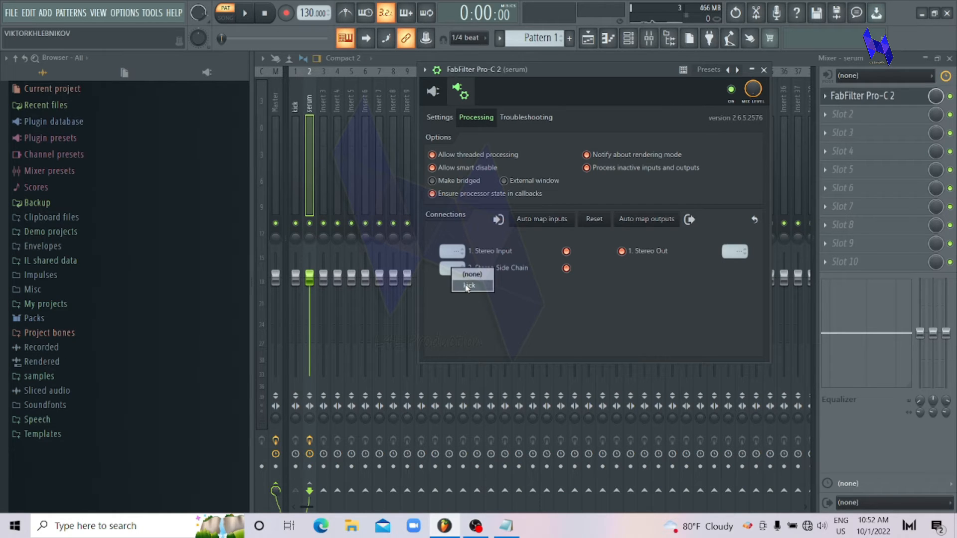
pyautogui.click(468, 286)
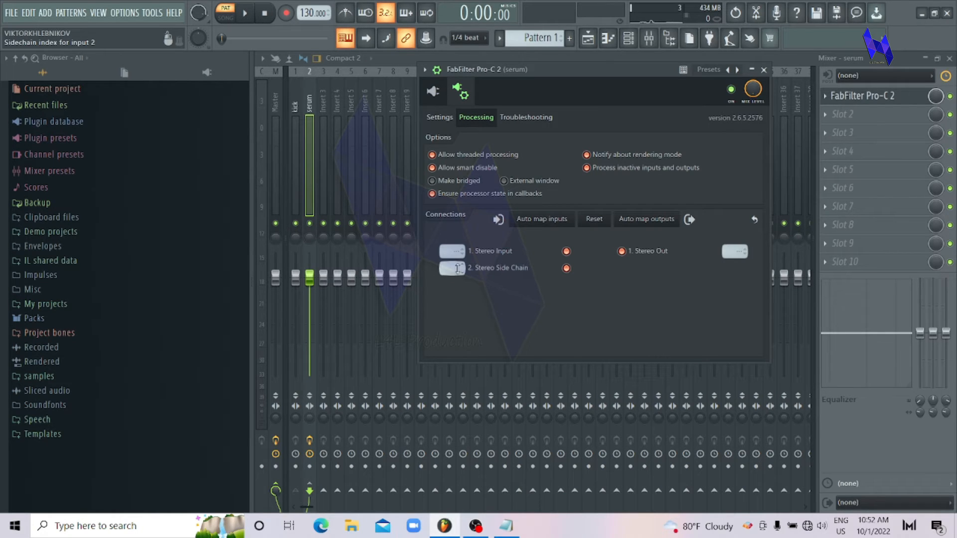
pyautogui.click(457, 269)
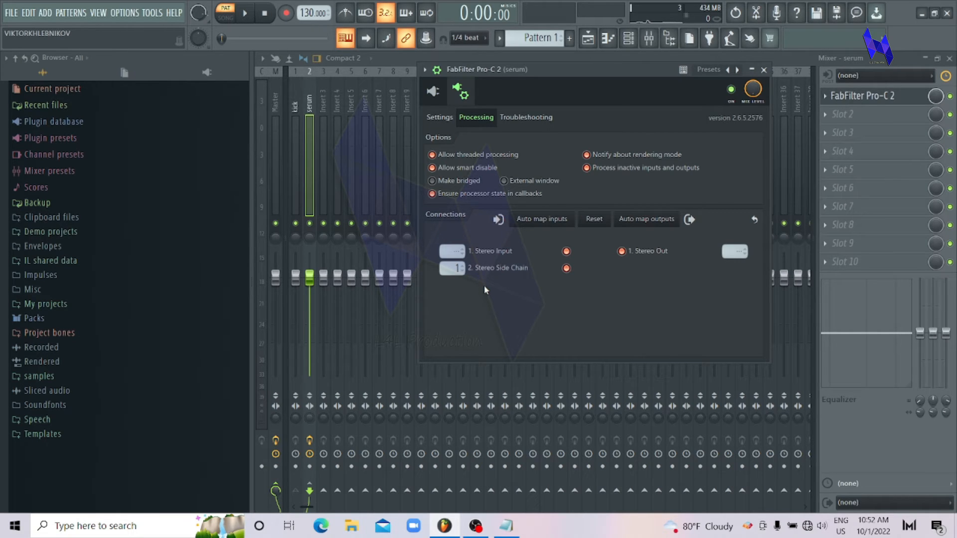
# Return to Pro-C 2's main interface and audition the pattern to check the compressor's gain reduction
pyautogui.click(437, 99)
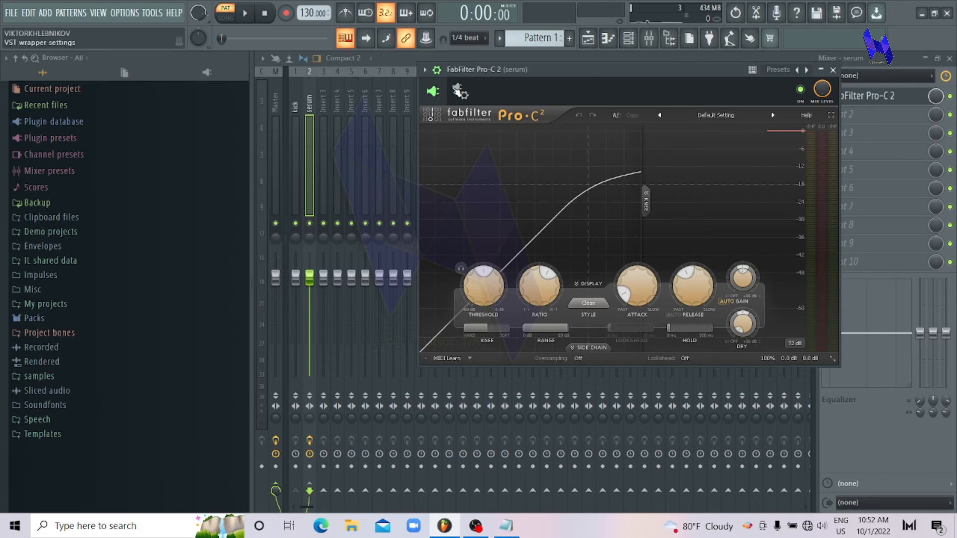
pyautogui.moveTo(582, 70); pyautogui.dragTo(553, 52)
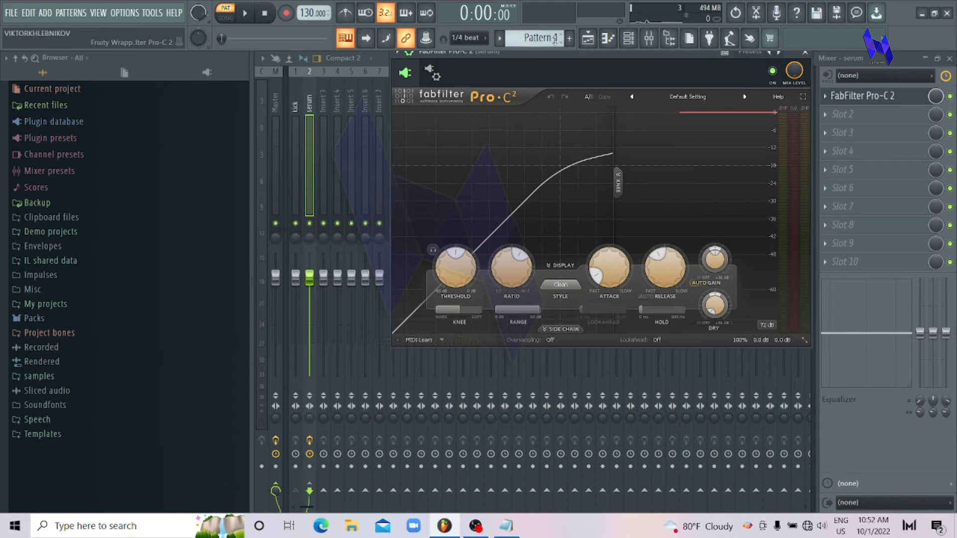
pyautogui.click(256, 23)
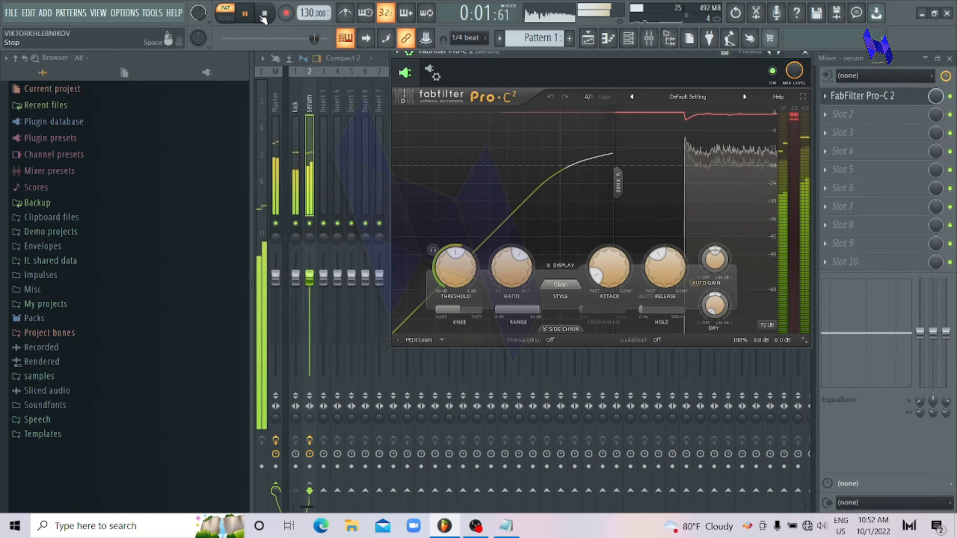
pyautogui.click(263, 19)
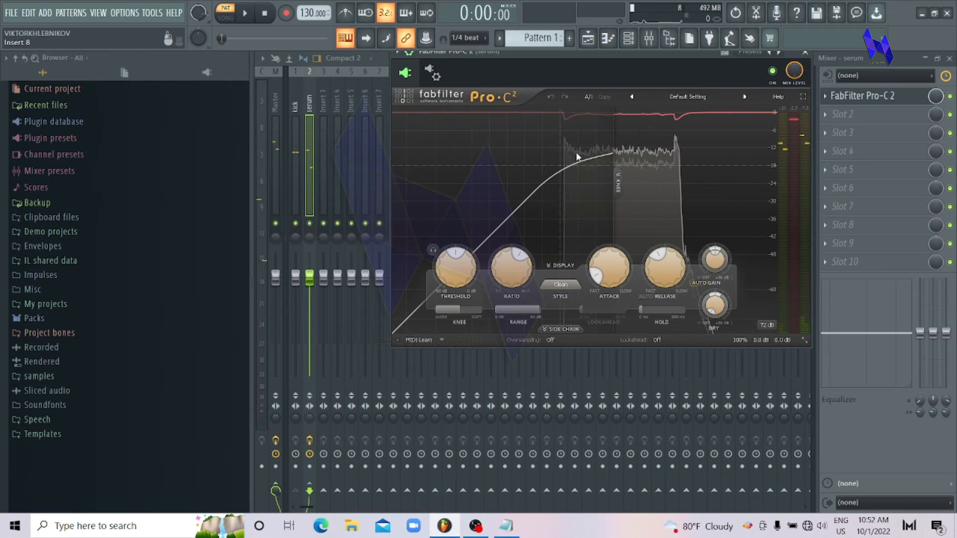
# Expand Pro-C 2's Side Chain section, switch the side-chain source to Ext, and start pattern playback
pyautogui.click(570, 329)
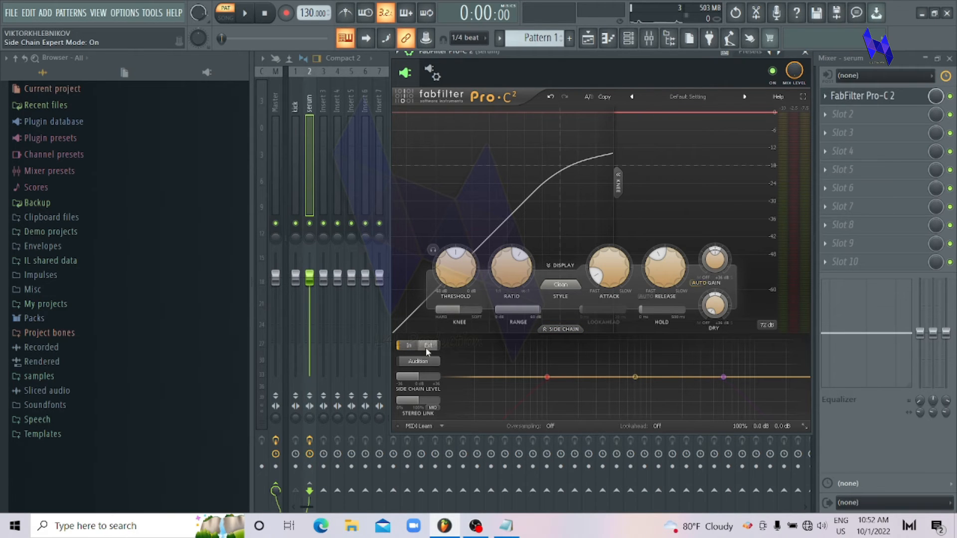
pyautogui.moveTo(427, 351)
pyautogui.click(245, 16)
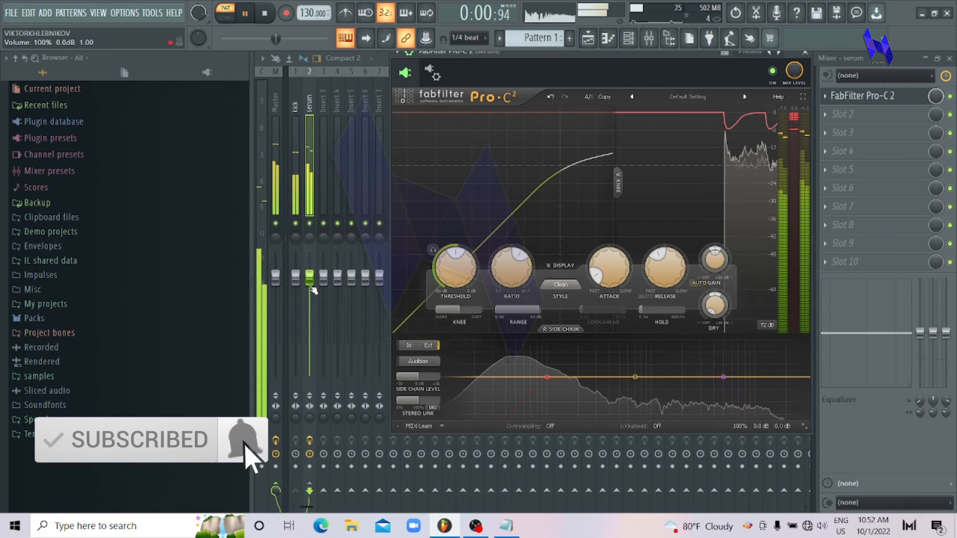
# Lower the serum track's fader to about 71% (-7.1 dB) and bring Pro-C 2 back up
pyautogui.moveTo(309, 278); pyautogui.dragTo(309, 306)
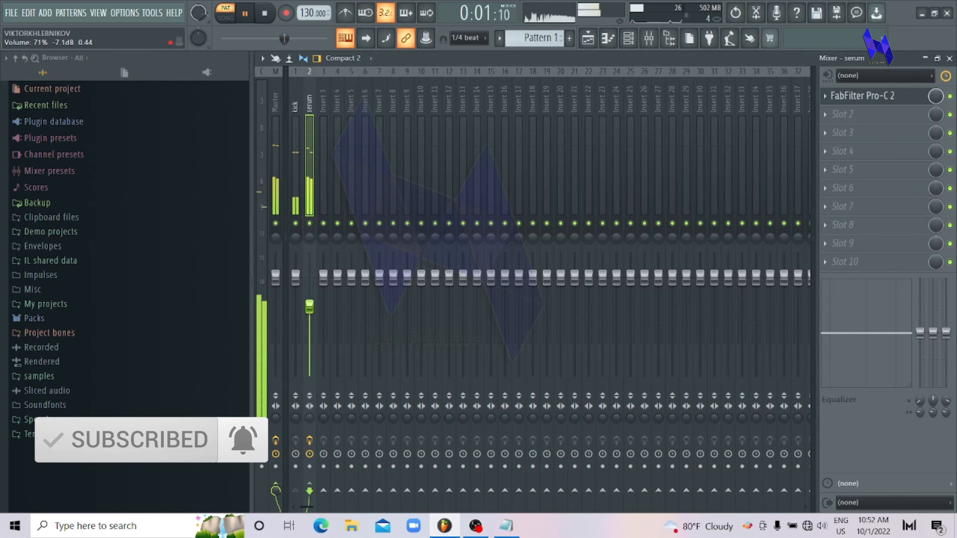
pyautogui.click(910, 97)
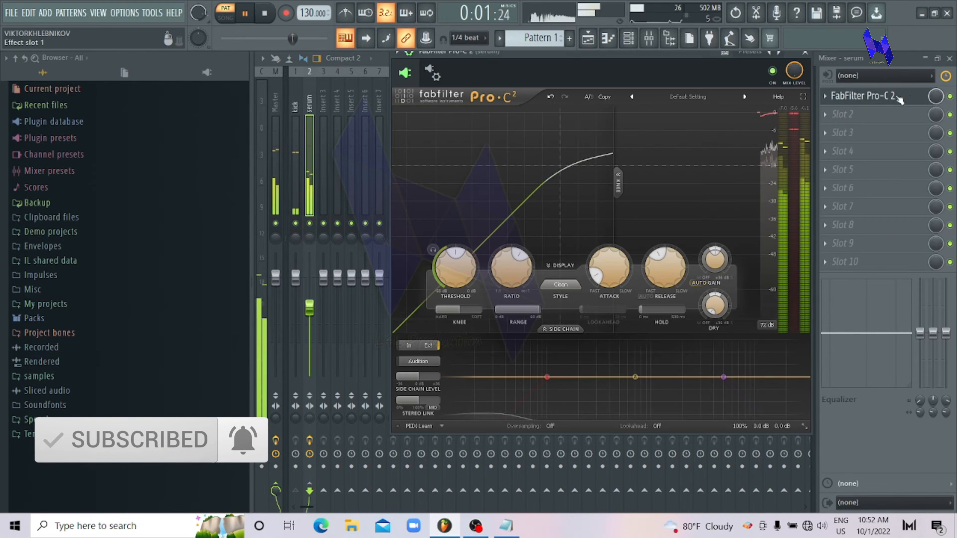
# Stop playback, lower the compressor's threshold to about -58.4 dB, and play the pattern again
pyautogui.press('space')
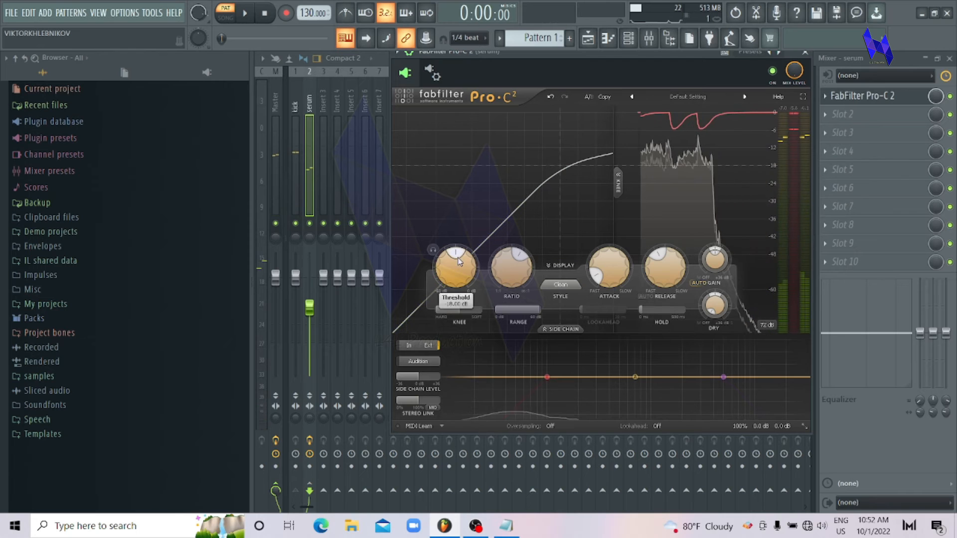
pyautogui.moveTo(458, 263); pyautogui.dragTo(450, 277)
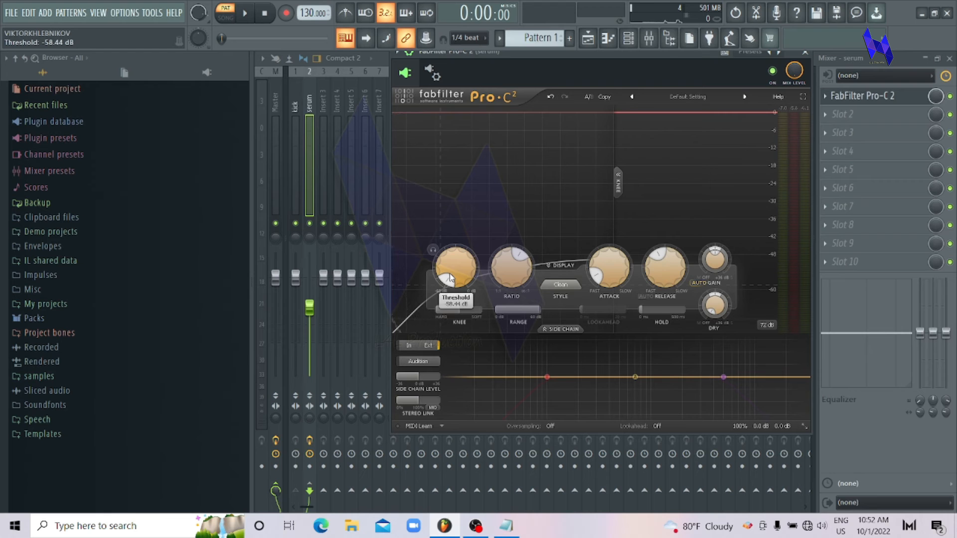
pyautogui.press('space')
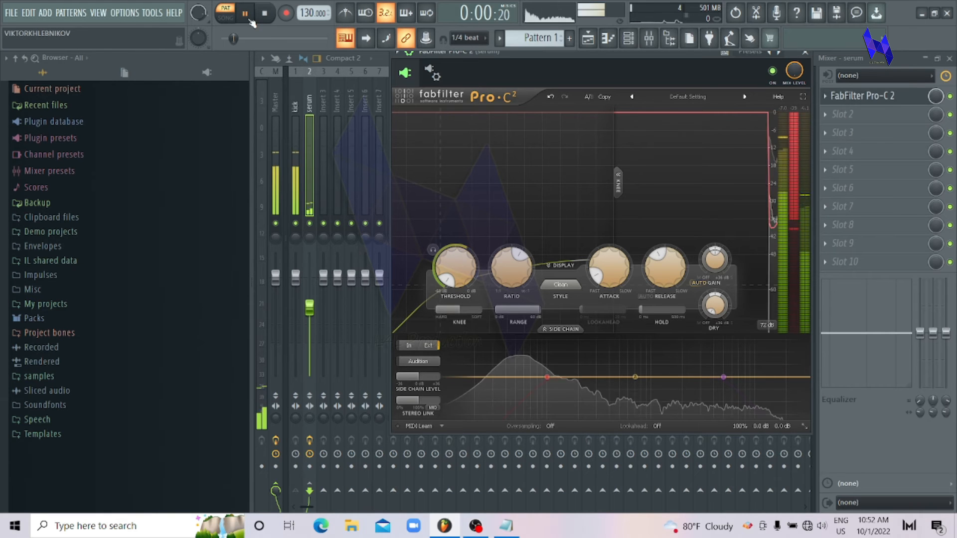
# During playback, raise the threshold slightly, set the release to about 143 ms, and increase the attack and ratio
pyautogui.moveTo(452, 274); pyautogui.dragTo(449, 263)
pyautogui.moveTo(664, 272)
pyautogui.mouseDown()
pyautogui.moveTo(664, 281)
pyautogui.moveTo(666, 264)
pyautogui.mouseUp()
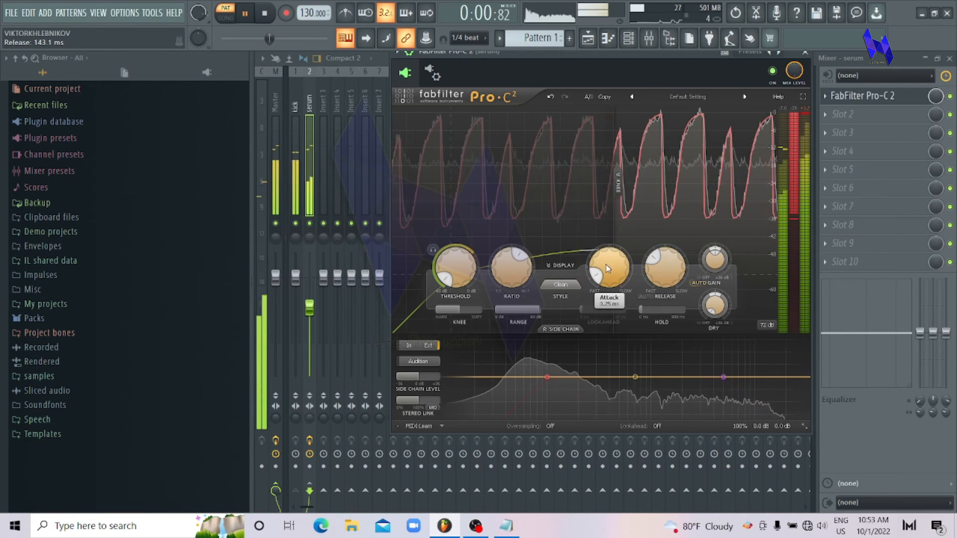
pyautogui.moveTo(604, 274); pyautogui.dragTo(605, 283)
pyautogui.moveTo(523, 261); pyautogui.dragTo(527, 281)
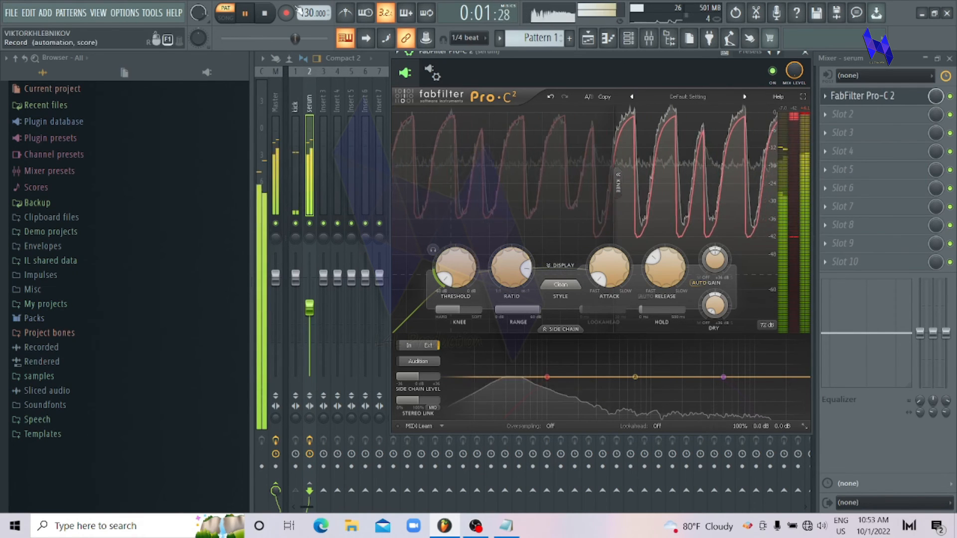
# Compare the mix with Pro-C 2 bypassed and re-enabled, and lower the serum track's fader to about 54% (-11.5 dB)
pyautogui.click(950, 96)
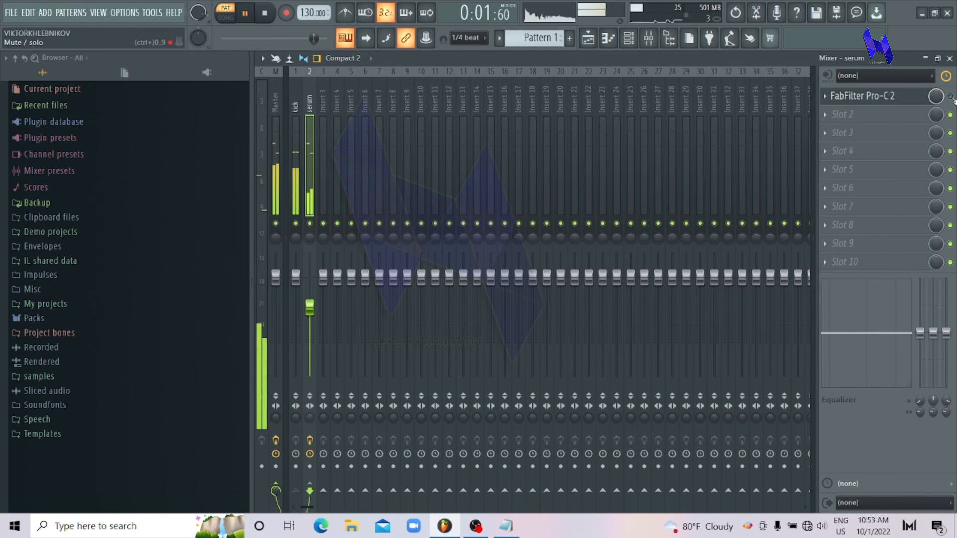
pyautogui.click(950, 96)
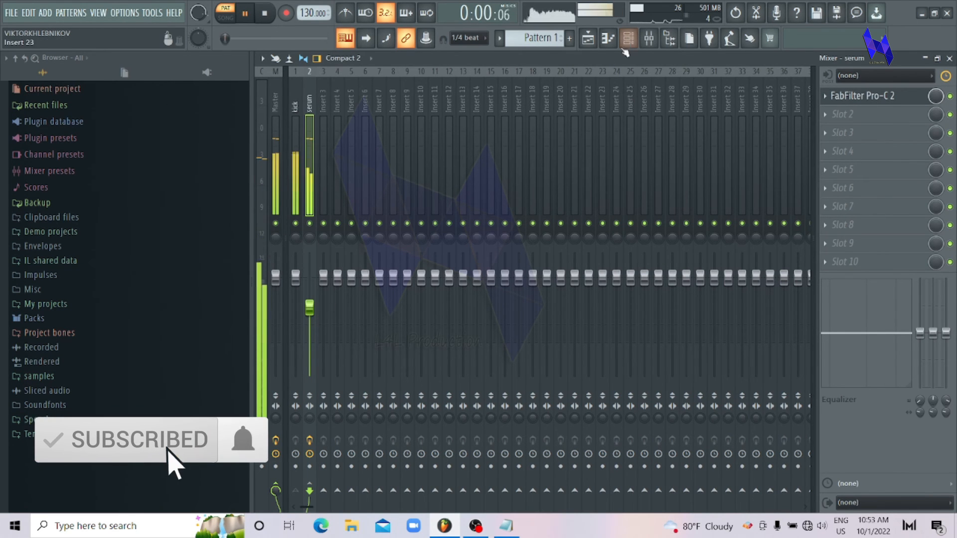
pyautogui.click(629, 37)
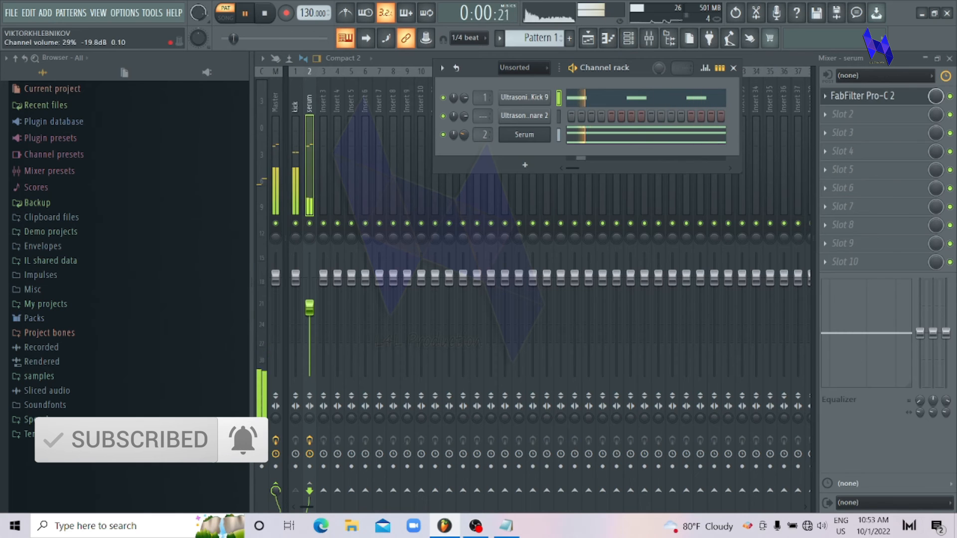
pyautogui.moveTo(310, 306); pyautogui.dragTo(310, 323)
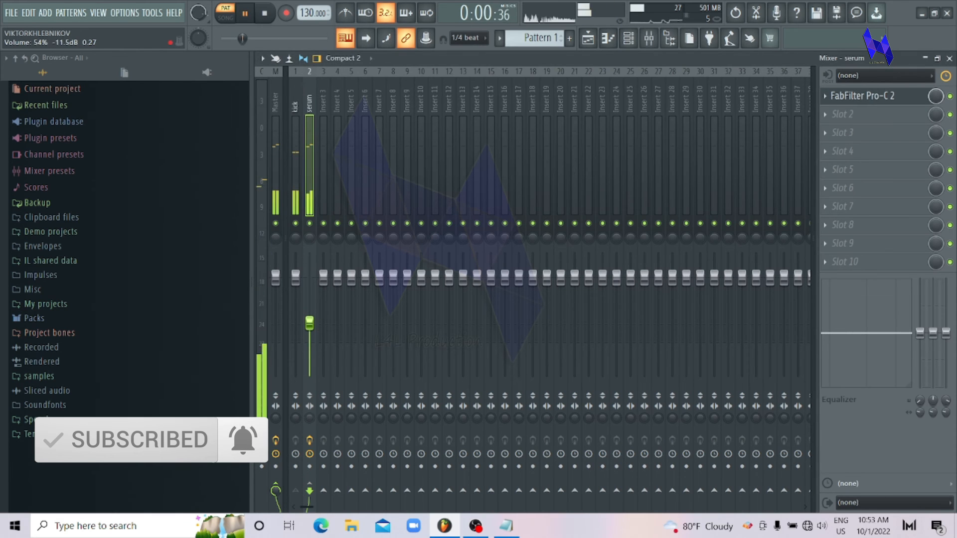
# Replace the middle note in the kick's piano roll with a C5 note on beat 2 and audition the pattern
pyautogui.click(628, 37)
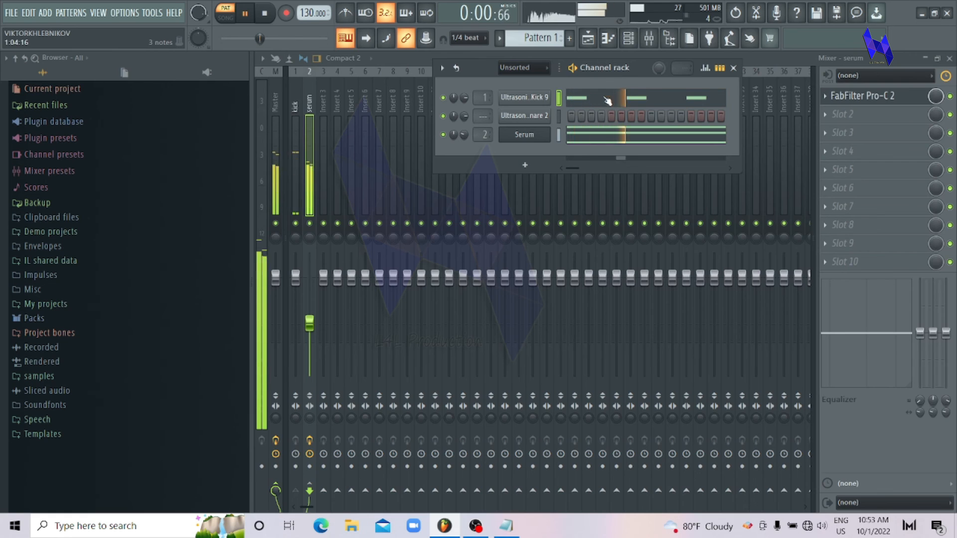
pyautogui.click(573, 98)
pyautogui.rightClick(383, 199)
pyautogui.press('space')
pyautogui.click(357, 200)
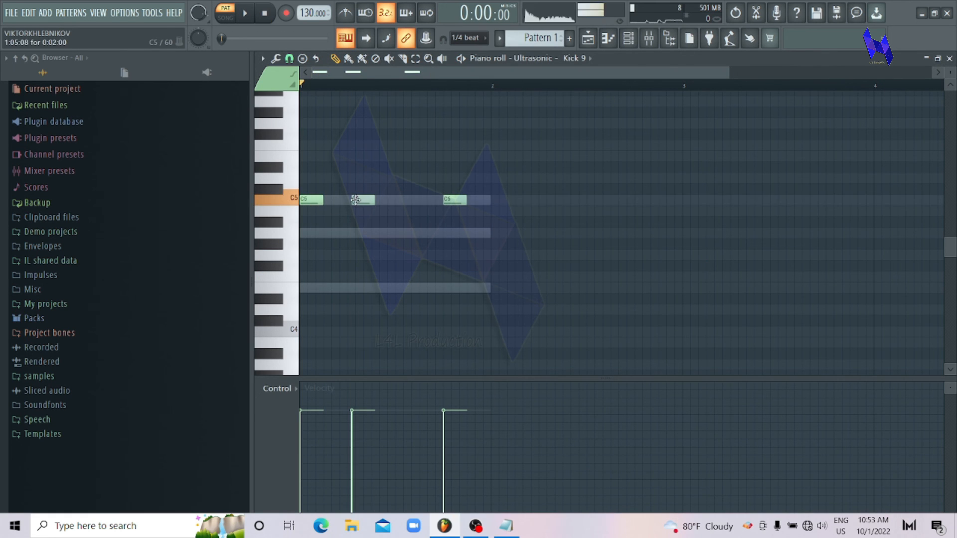
pyautogui.click(249, 14)
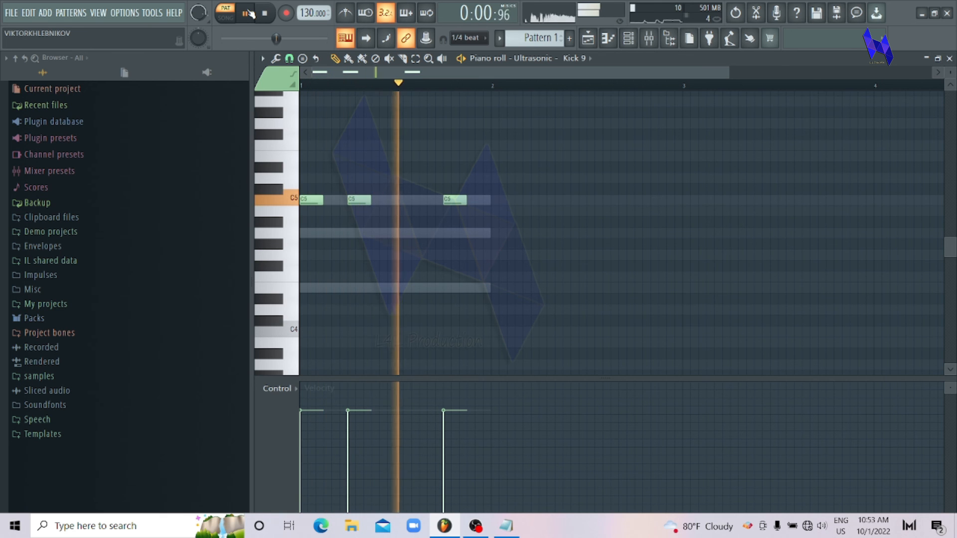
pyautogui.click(265, 14)
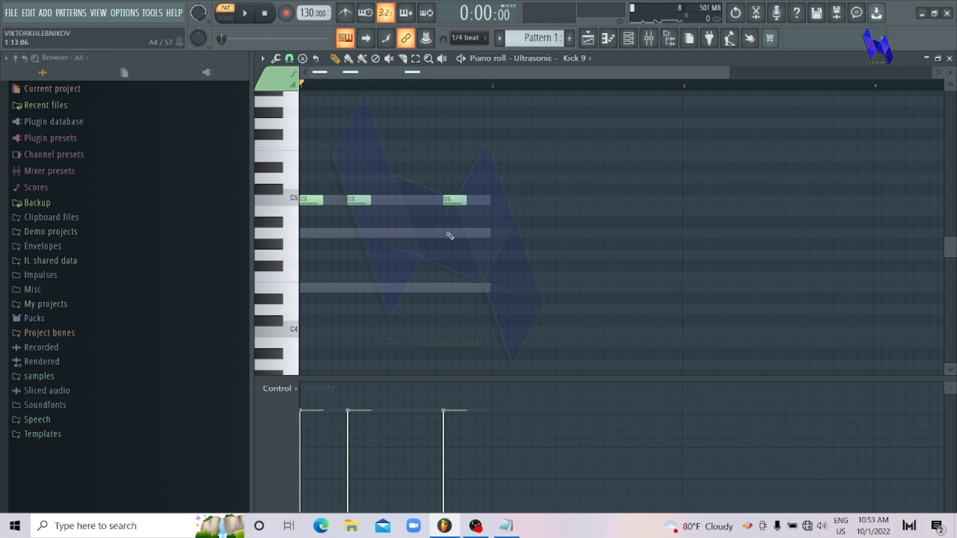
# Switch the piano roll to Snare 2, add a C5 note on beat 3, and show the Channel rack
pyautogui.click(585, 59)
pyautogui.click(546, 92)
pyautogui.click(406, 201)
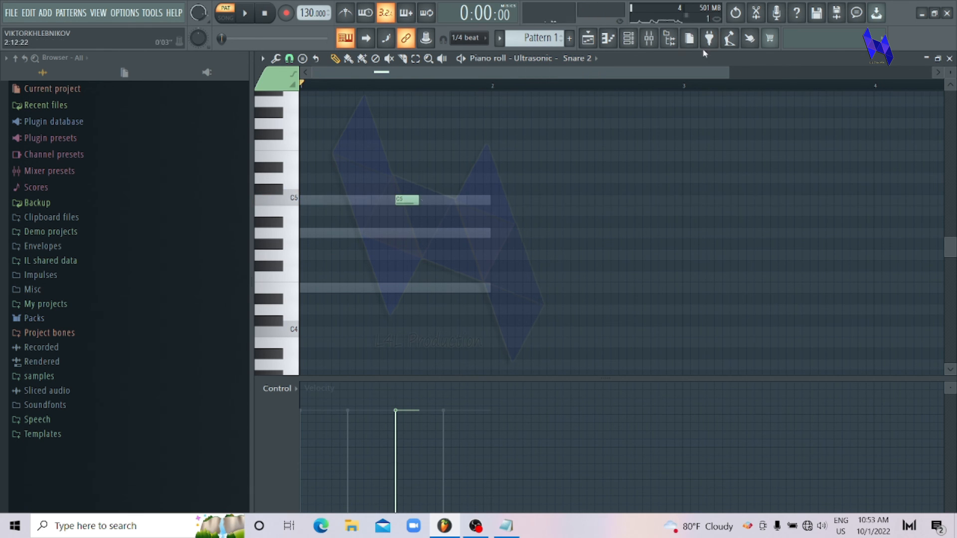
pyautogui.click(629, 38)
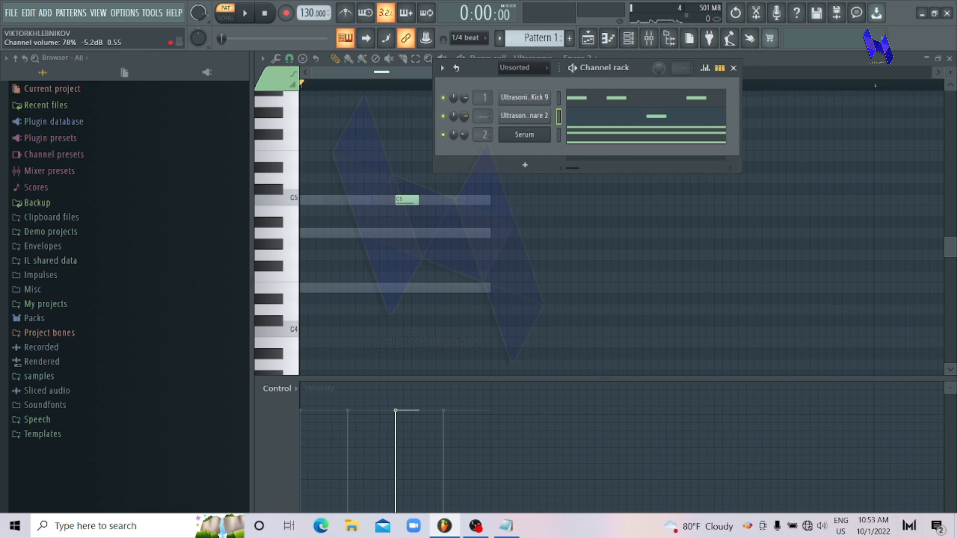